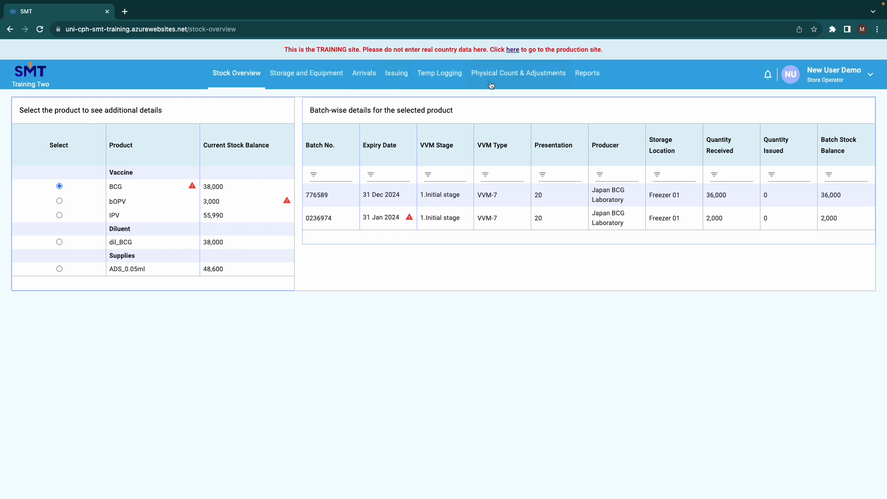
# Open Physical Count & Adjustments and set the adjustment type to Physical Count
pyautogui.click(517, 81)
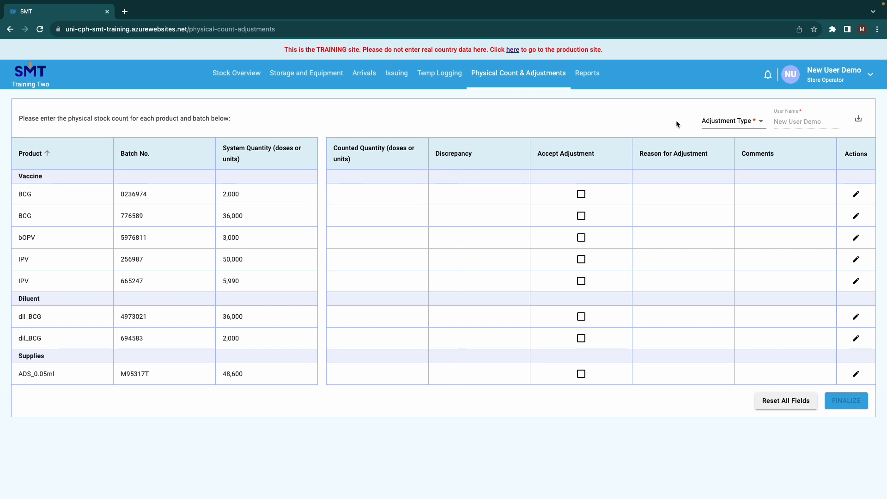
pyautogui.click(735, 127)
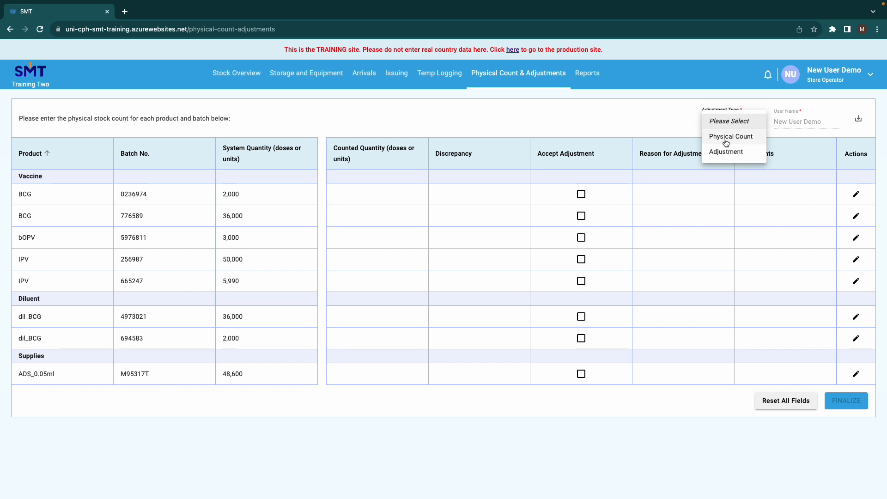
pyautogui.click(735, 138)
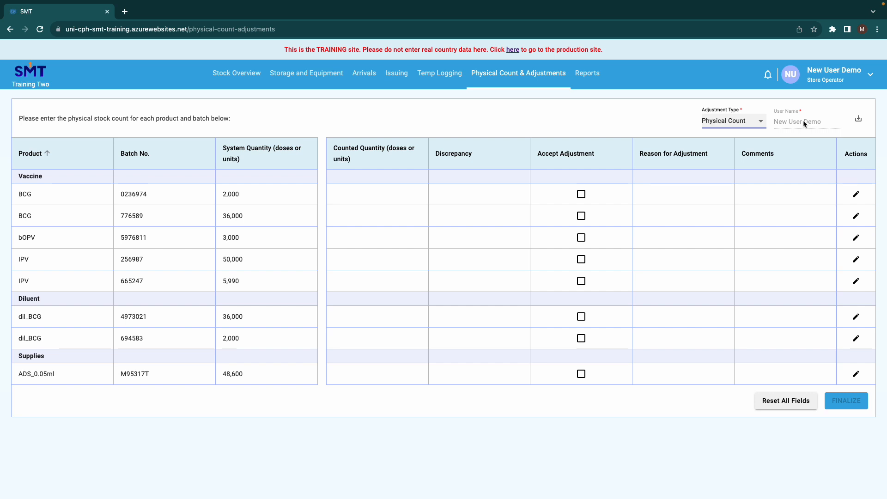
# Export the physical count sheet as a PDF, view the downloaded file, and return to the SMT page
pyautogui.click(858, 123)
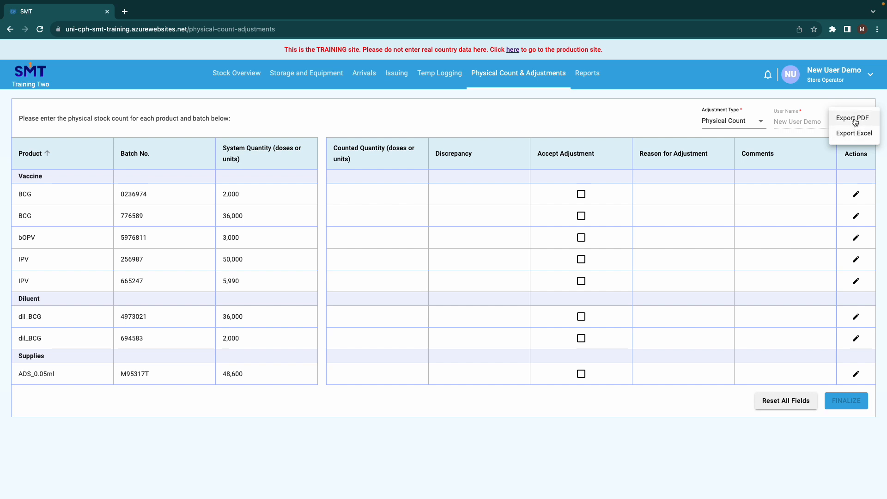
pyautogui.click(853, 119)
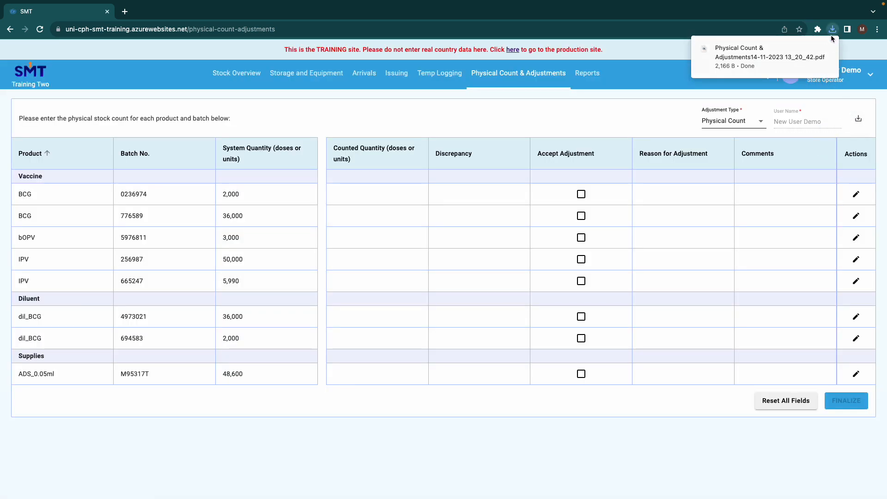
pyautogui.click(827, 49)
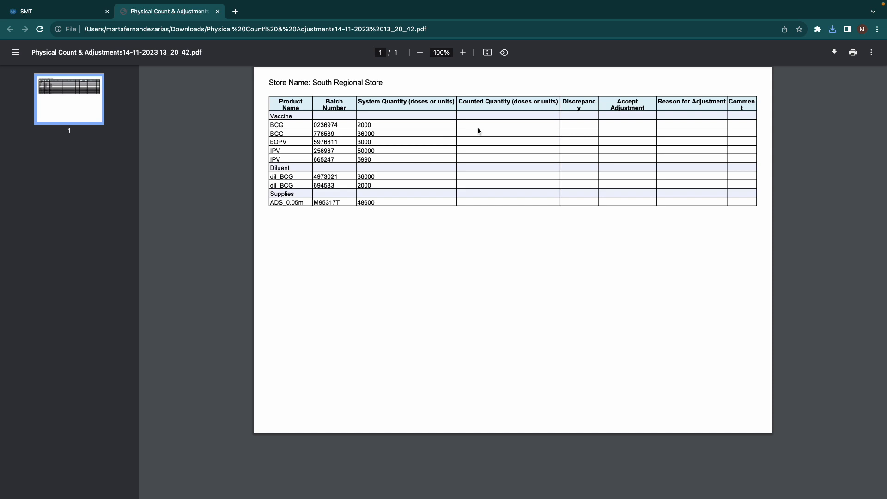
pyautogui.click(29, 13)
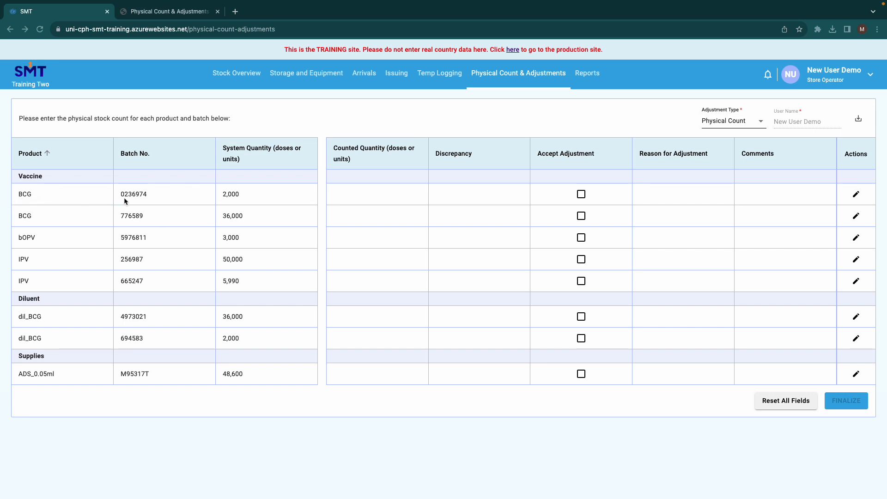
# Record and save a counted stock quantity of 2000 for BCG batch 0236974
pyautogui.click(856, 194)
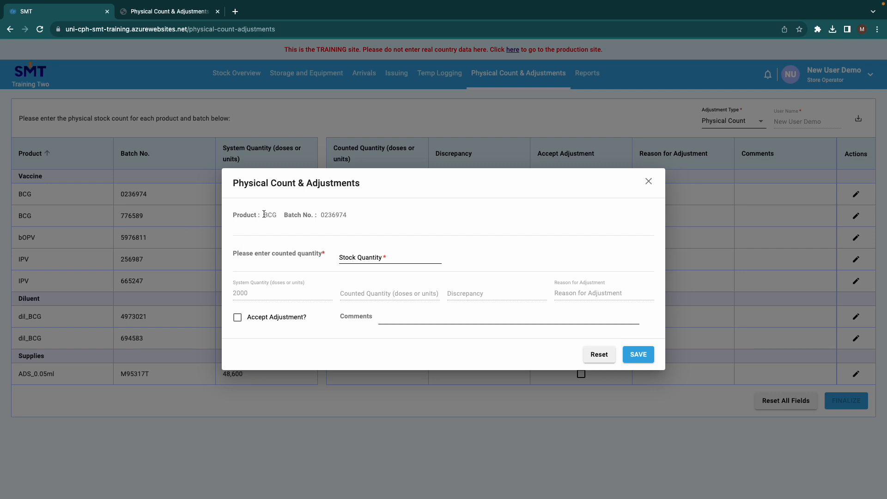
pyautogui.moveTo(263, 214); pyautogui.dragTo(346, 214)
pyautogui.click(348, 258)
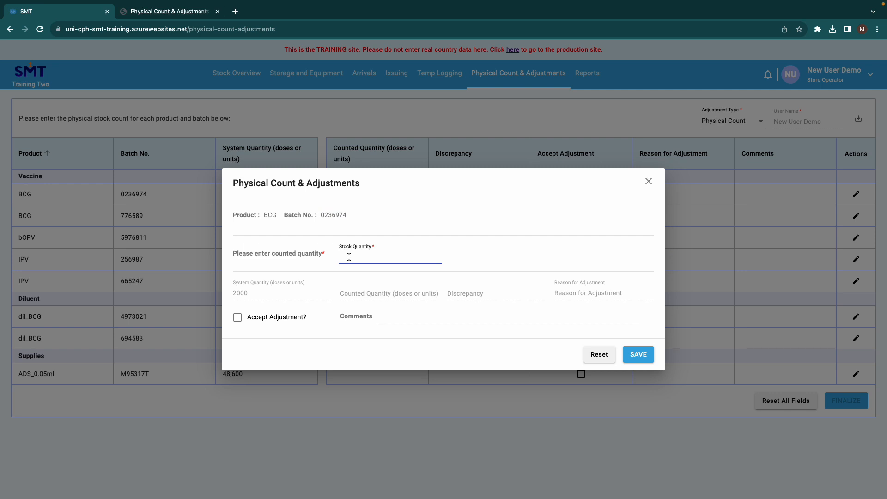
pyautogui.write('2000')
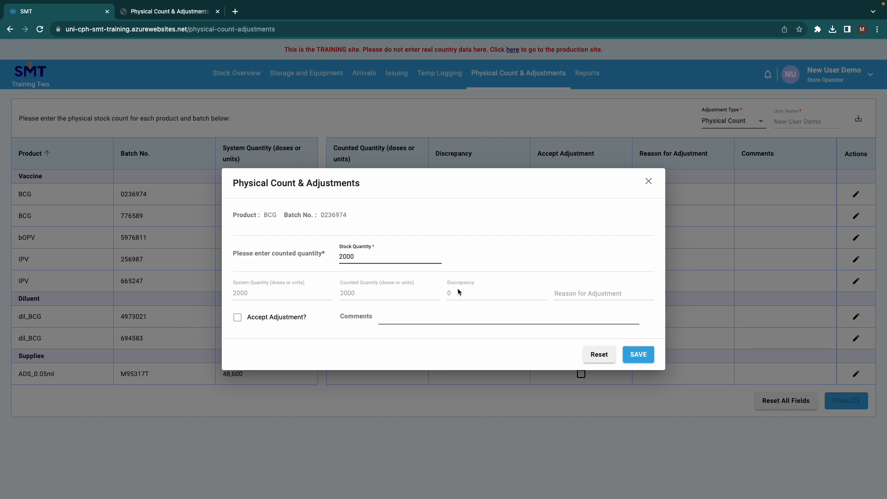
pyautogui.click(645, 355)
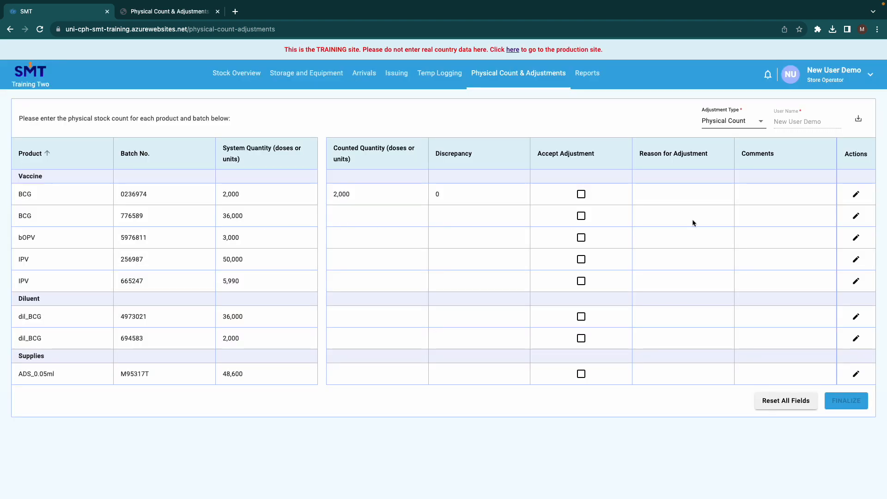
# Record and save a counted stock quantity of 36000 for BCG batch 776589
pyautogui.click(856, 217)
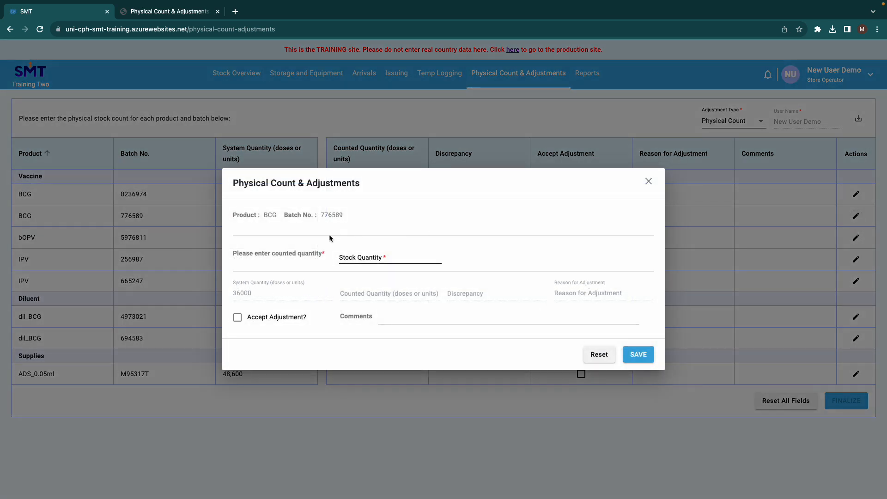
pyautogui.click(346, 254)
pyautogui.write('36')
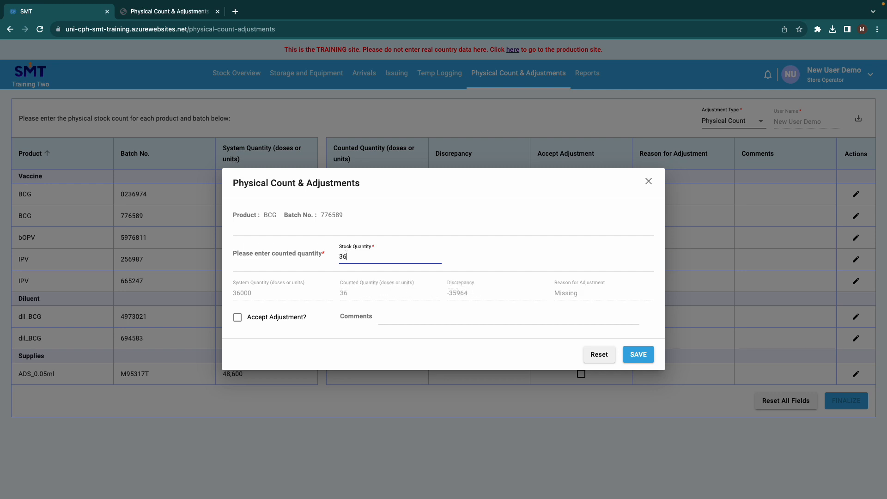
pyautogui.write('000')
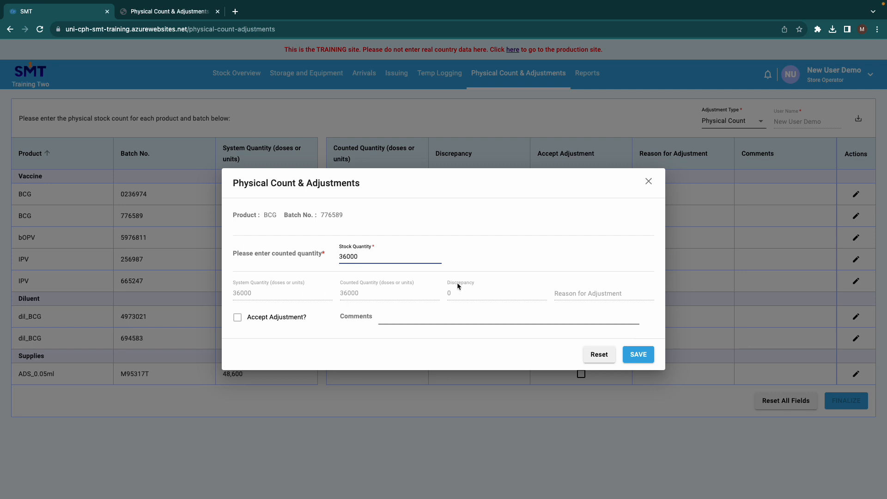
pyautogui.click(645, 356)
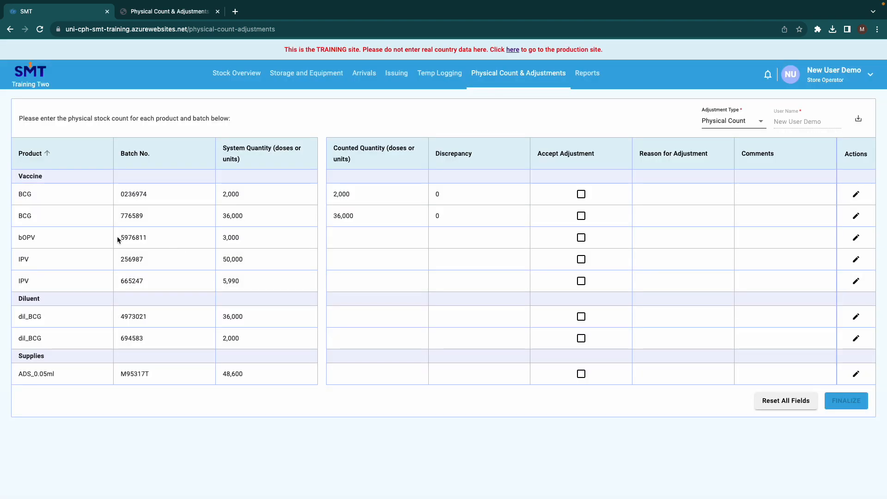
# Record and save a counted stock quantity of 2980 for bOPV batch 5976811
pyautogui.click(856, 238)
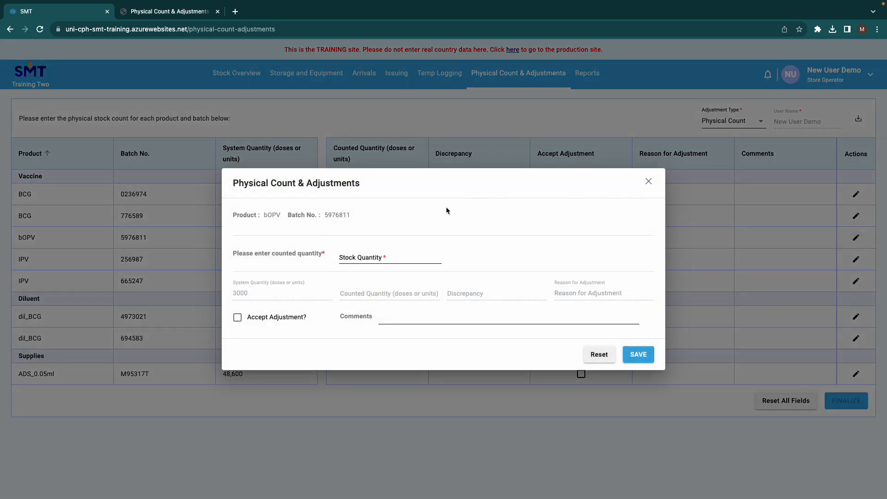
pyautogui.click(349, 254)
pyautogui.write('29')
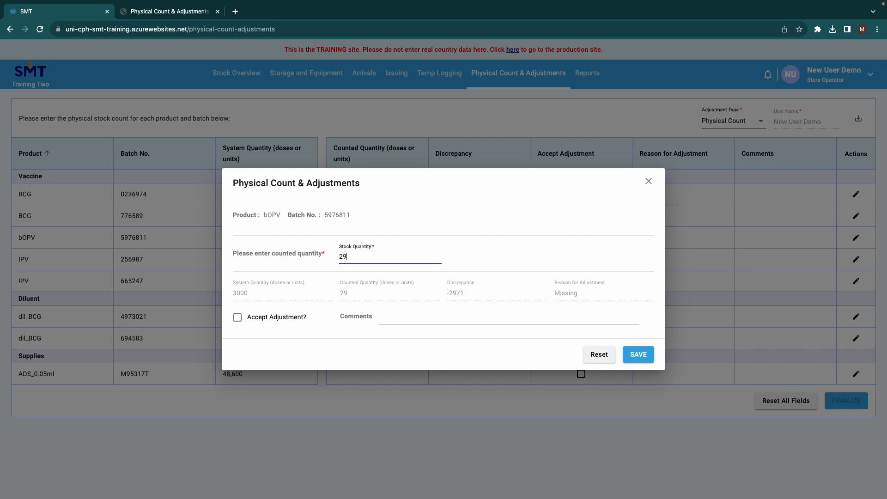
pyautogui.write('80')
pyautogui.click(645, 354)
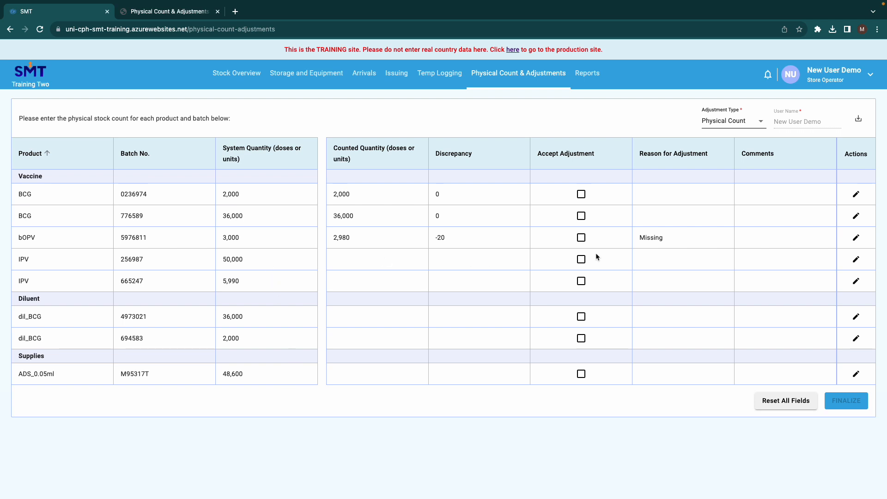
# Record and save a counted stock quantity of 50000 for IPV batch 256987
pyautogui.click(855, 259)
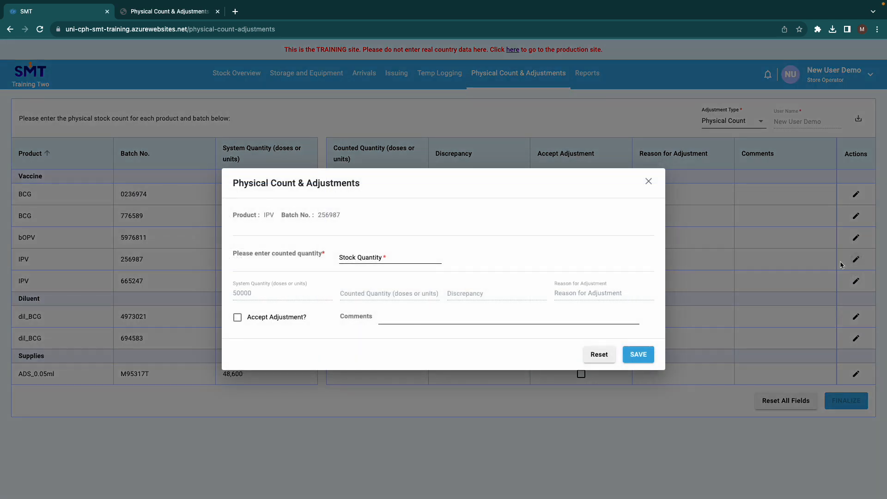
pyautogui.click(341, 258)
pyautogui.write('5')
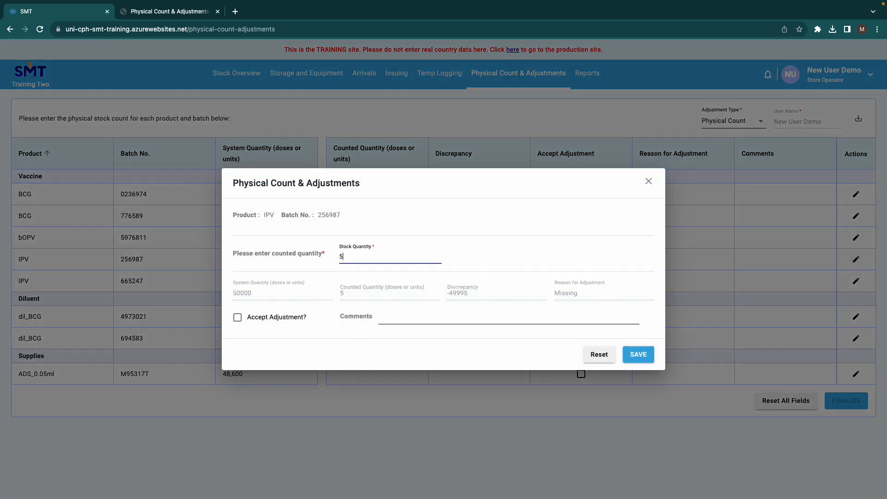
pyautogui.write('0000')
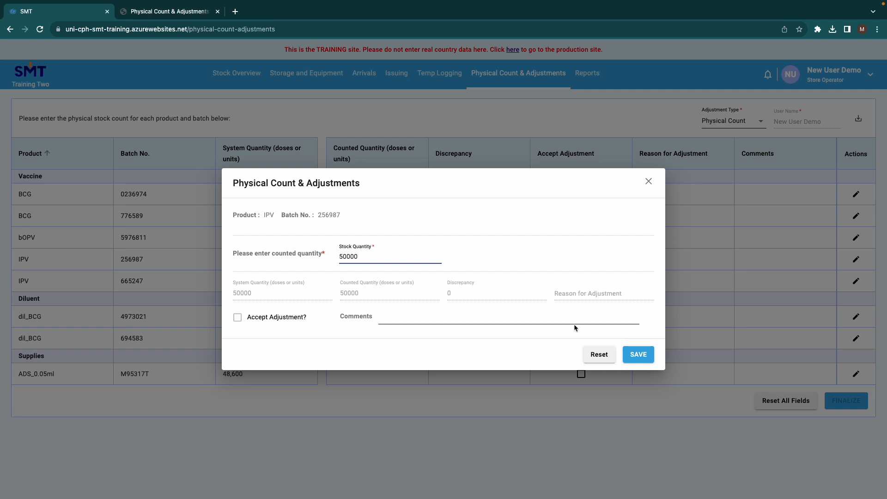
pyautogui.click(638, 354)
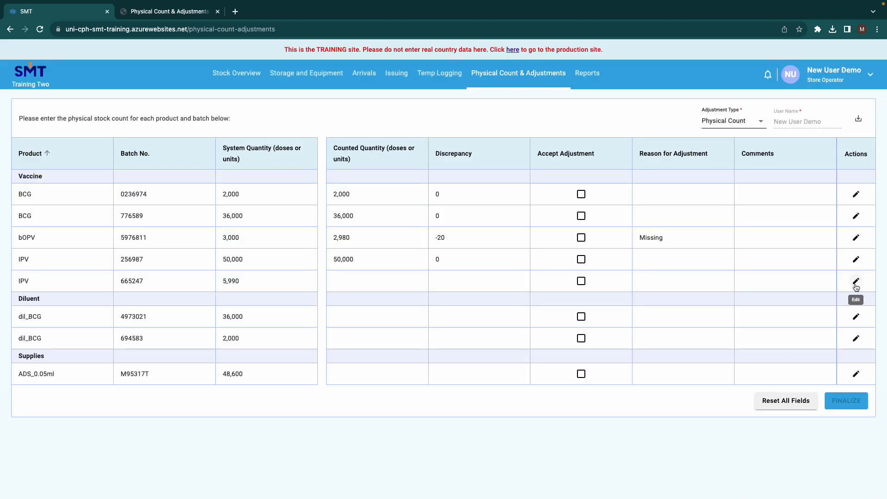
# Record and save a counted stock quantity of 5990 for IPV batch 665247
pyautogui.click(853, 282)
pyautogui.click(380, 259)
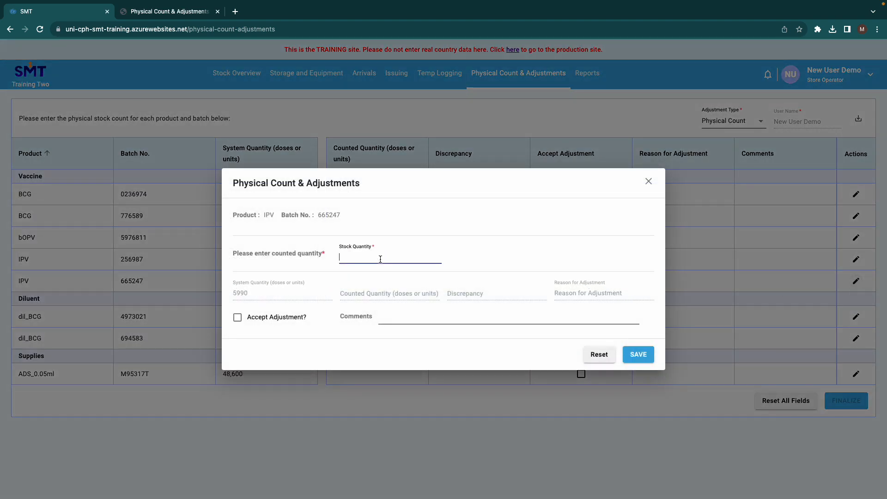
pyautogui.write('5990')
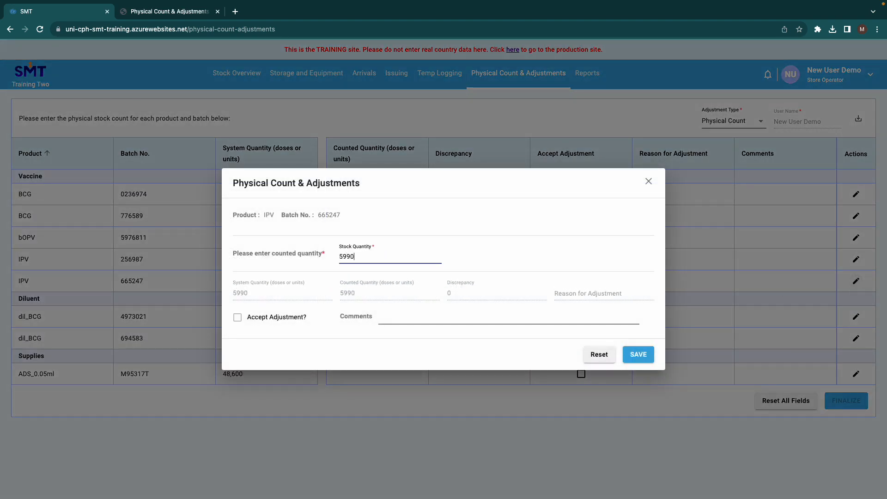
pyautogui.click(637, 354)
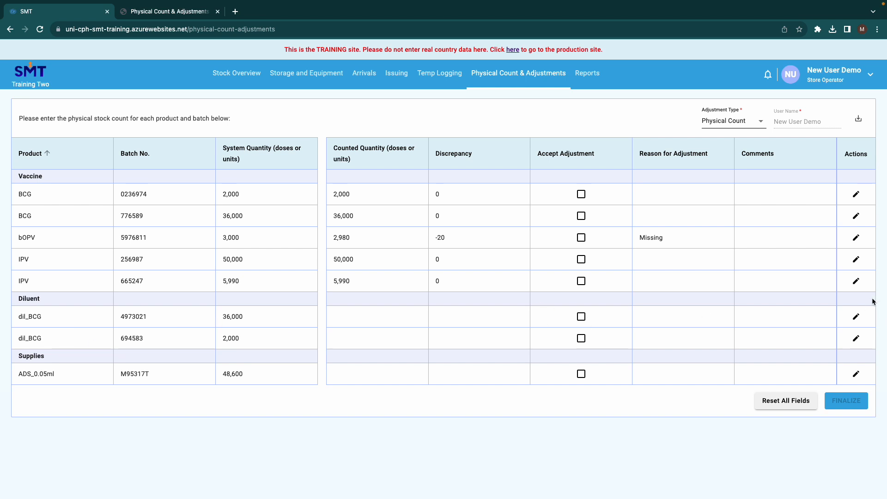
# Record and save a counted stock quantity of 36000 for the diluent dil_BCG batch 4973021
pyautogui.click(856, 317)
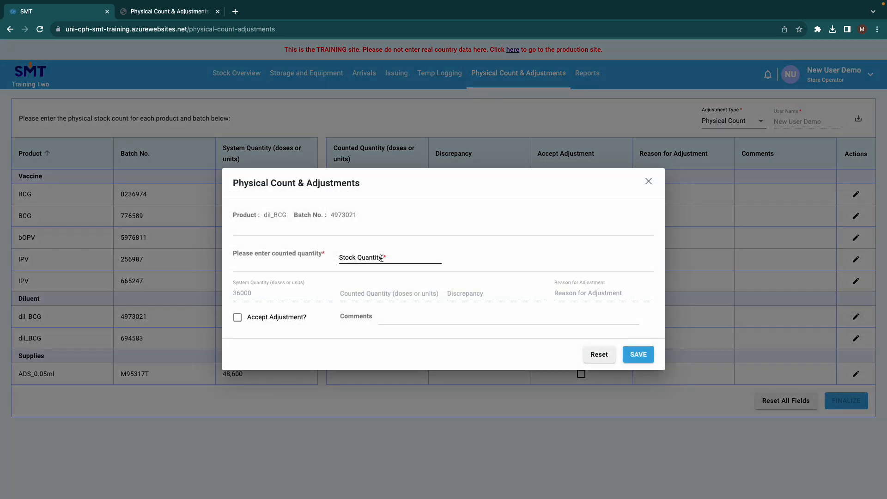
pyautogui.click(381, 258)
pyautogui.write('36000')
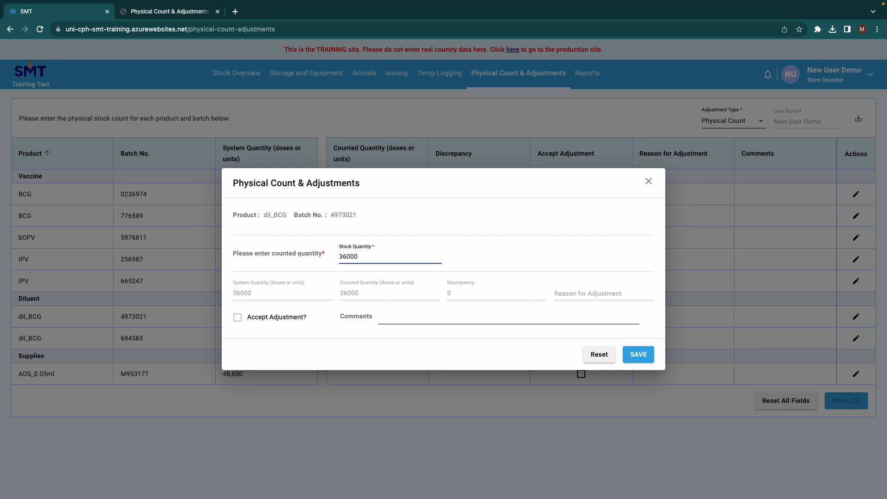
pyautogui.click(638, 354)
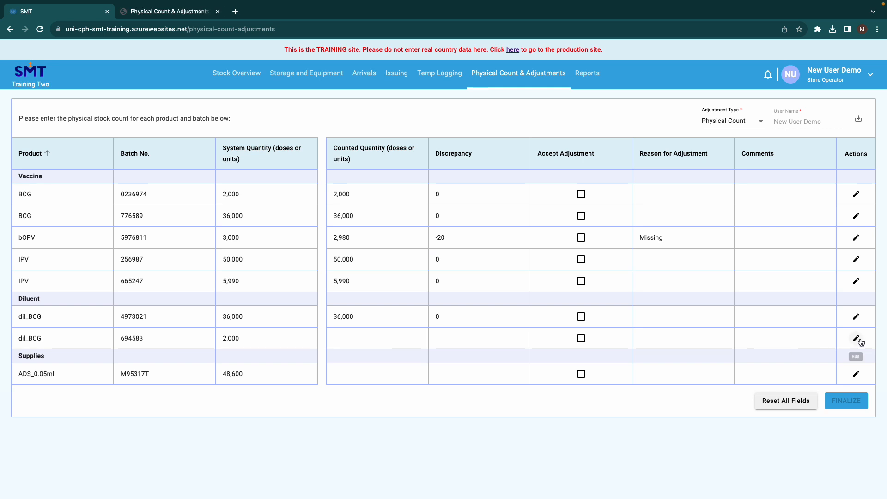
# Record and save a counted stock quantity of 2000 for the diluent dil_BCG batch 694583
pyautogui.click(855, 339)
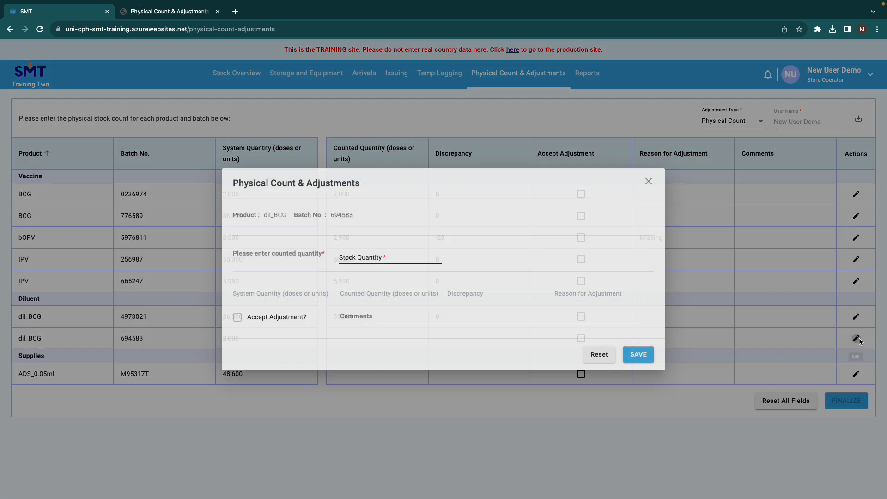
pyautogui.click(367, 257)
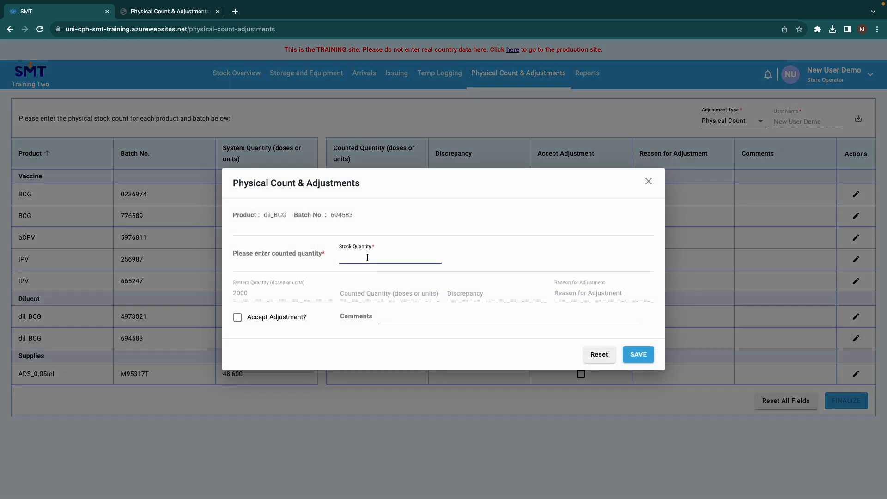
pyautogui.write('2000')
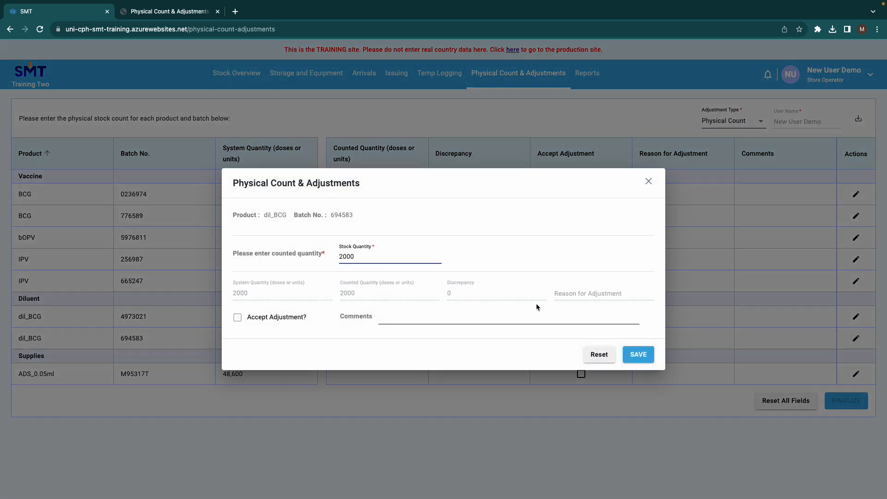
pyautogui.click(629, 355)
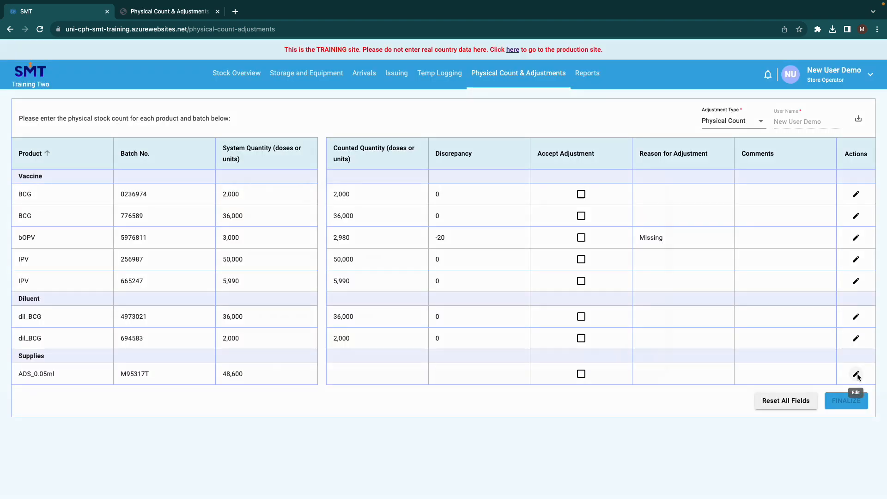
# Record and save a counted stock quantity of 48600 for the supply item ADS_0.05ml batch M95317T
pyautogui.click(858, 375)
pyautogui.click(344, 260)
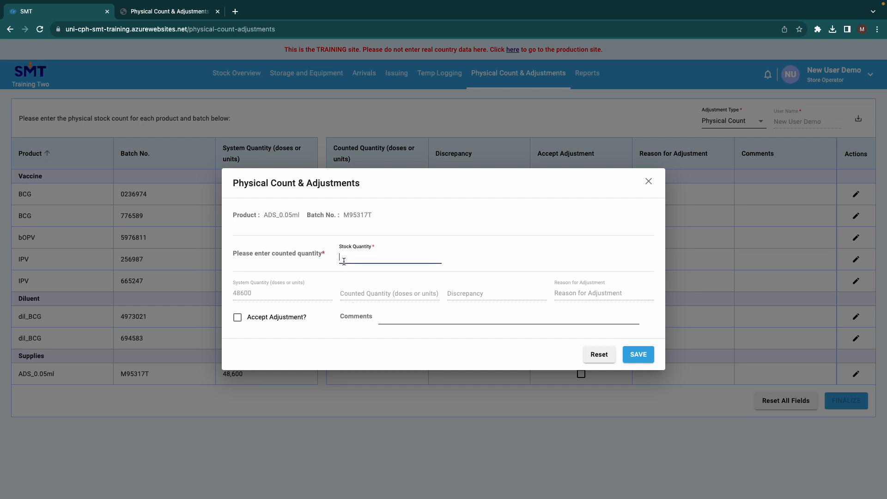
pyautogui.write('48600')
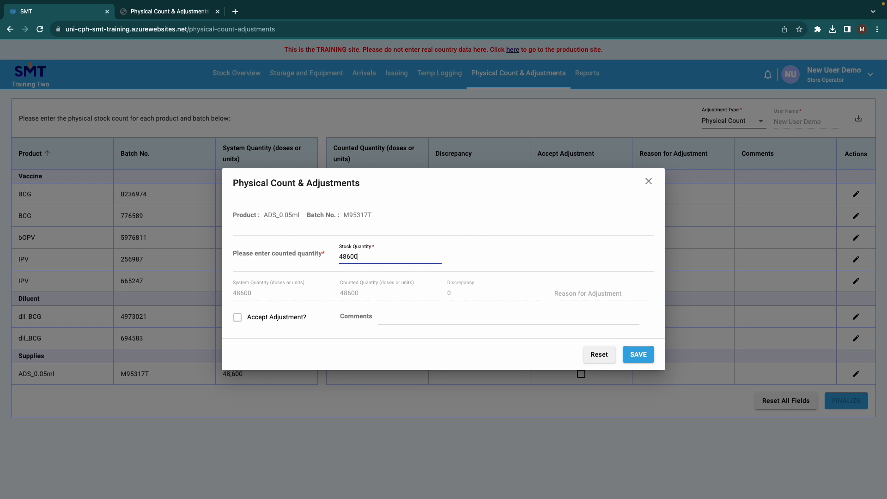
pyautogui.click(638, 355)
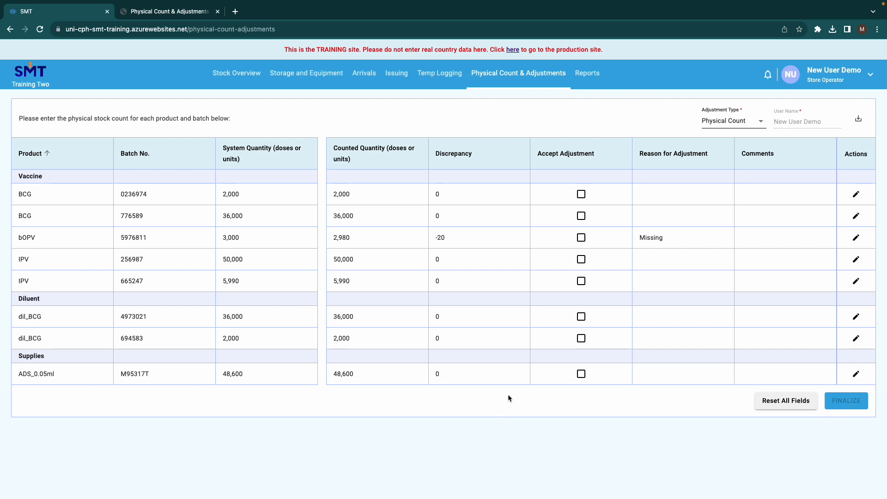
# Accept the adjustment for bOPV batch 5976811 with the comment "One vial of 20 doses missing during the stock count" and save it
pyautogui.tripleClick(446, 237)
pyautogui.click(855, 238)
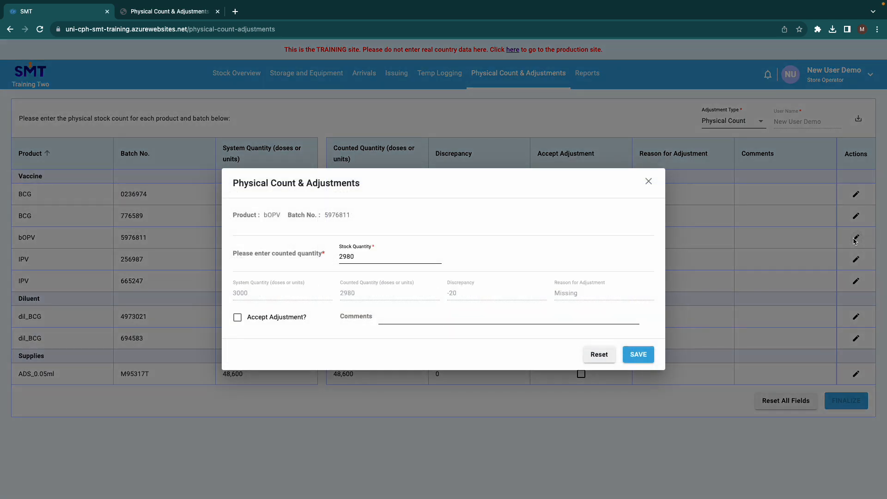
pyautogui.click(238, 320)
pyautogui.click(391, 317)
pyautogui.write('Mi')
pyautogui.press('BackSpace')
pyautogui.press('BackSpace')
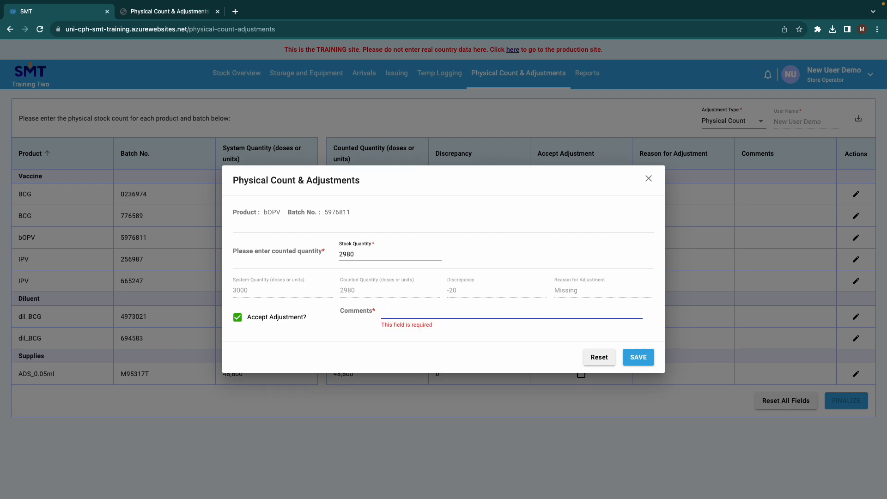
pyautogui.write('One via')
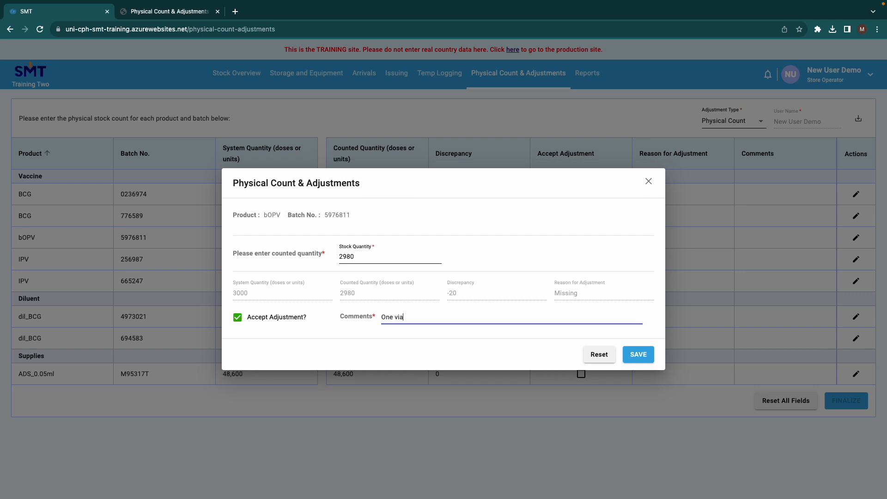
pyautogui.write('l of 20 doses missing during the stock count')
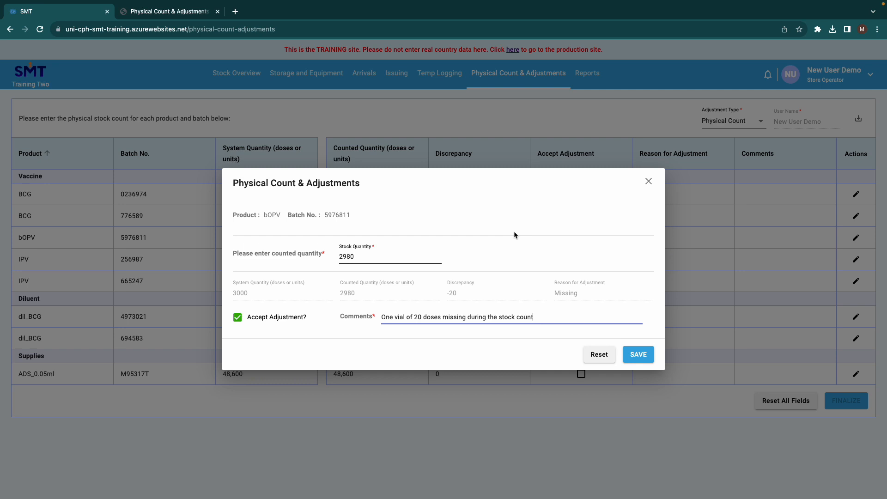
pyautogui.click(637, 357)
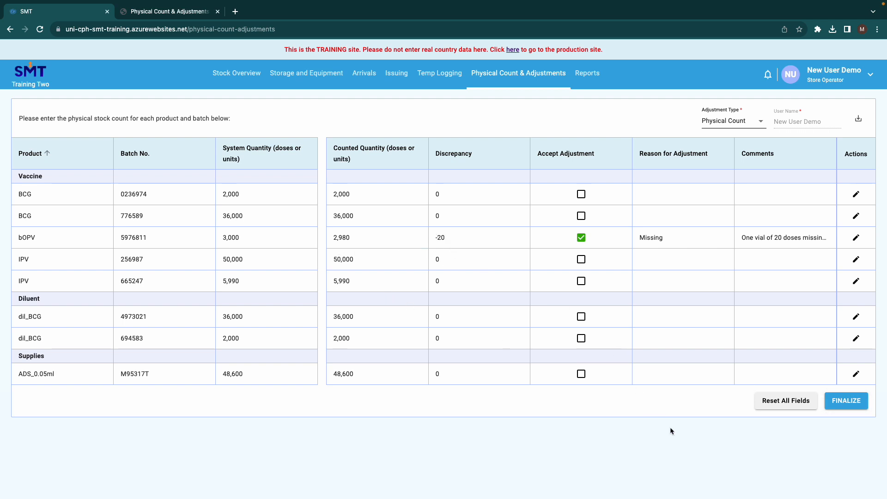
# Finalize the physical count and confirm that all entered information is correct
pyautogui.click(846, 400)
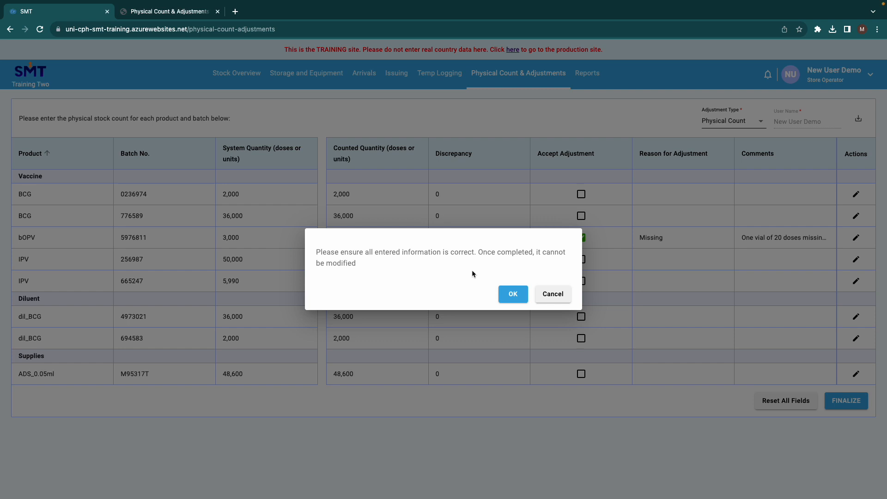
pyautogui.click(512, 294)
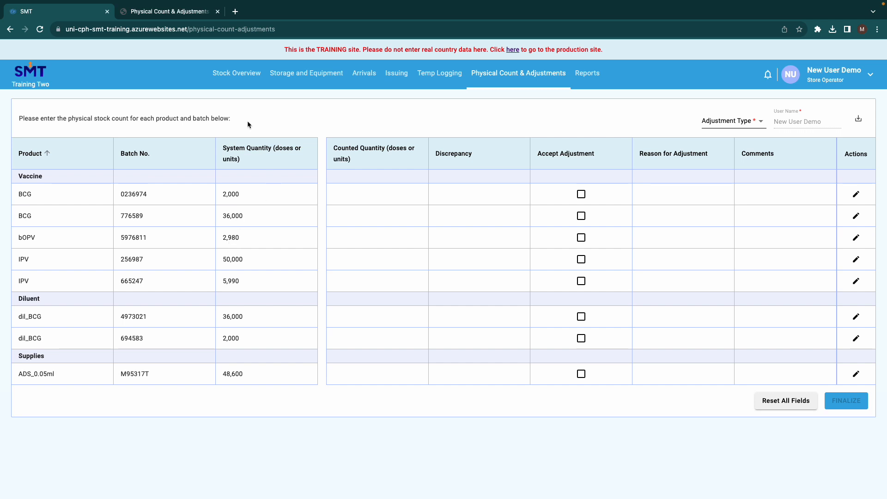
# Check the current stock balance and batch details of bOPV in the stock overview
pyautogui.click(233, 73)
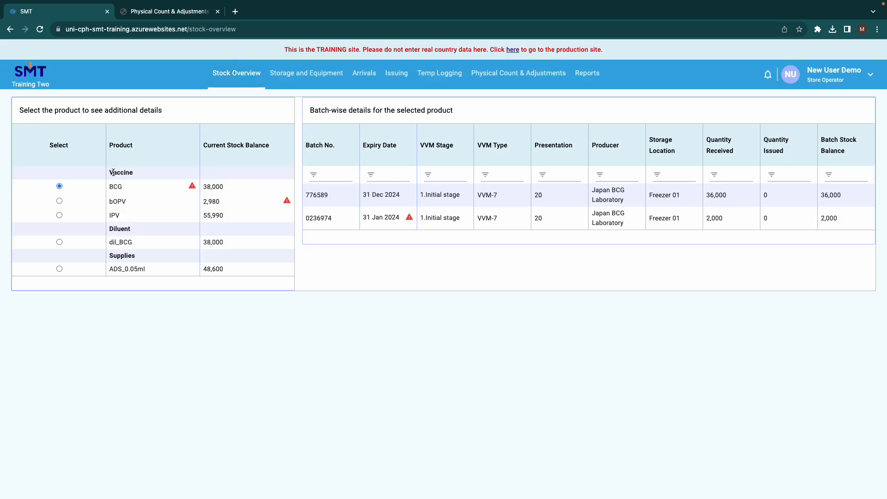
pyautogui.click(59, 201)
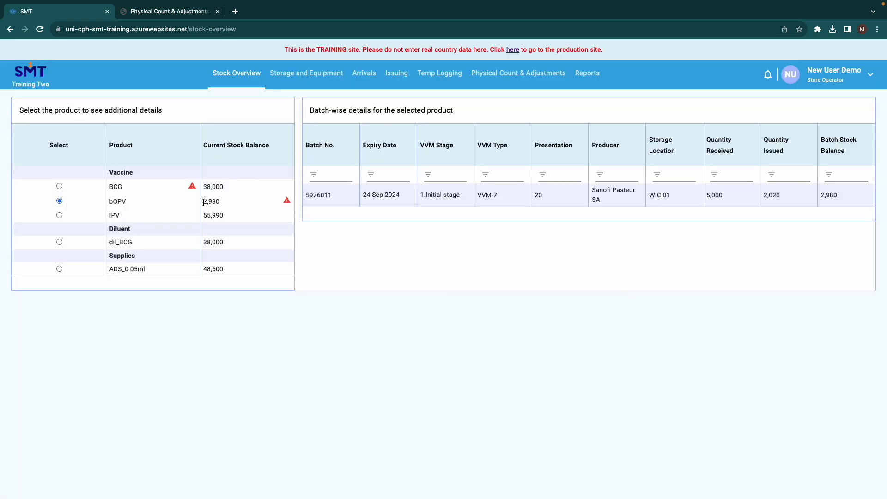
pyautogui.moveTo(203, 202)
pyautogui.mouseDown()
pyautogui.moveTo(222, 205)
pyautogui.moveTo(203, 202)
pyautogui.mouseUp()
# Review the issue date, type and reason of the 14 Nov 2023 physical count entry among the issues
pyautogui.click(399, 81)
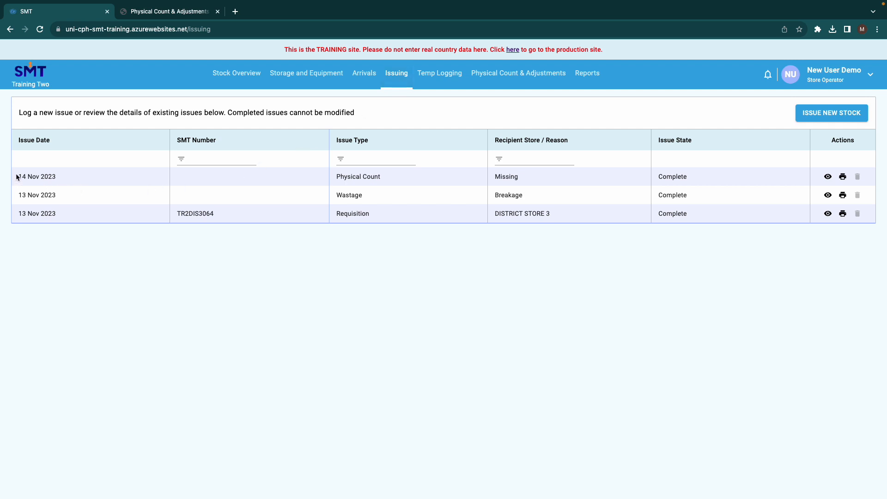
pyautogui.moveTo(17, 178); pyautogui.dragTo(51, 178)
pyautogui.moveTo(335, 176); pyautogui.dragTo(375, 176)
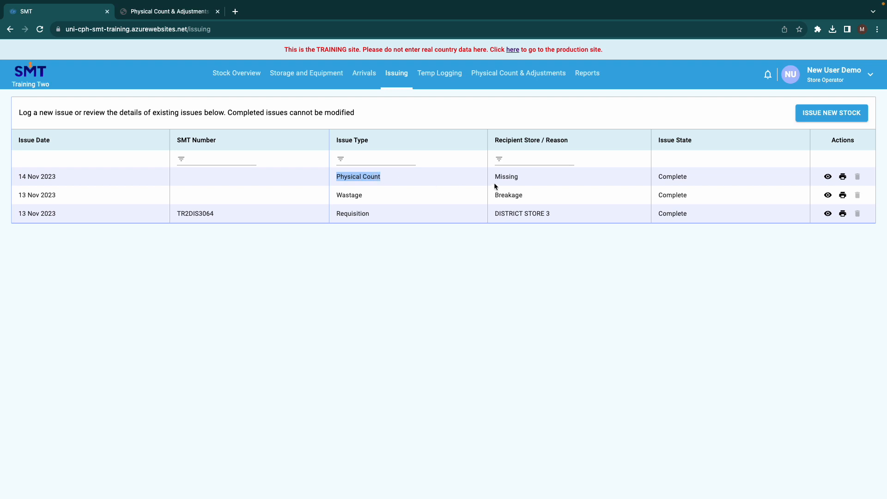
pyautogui.moveTo(493, 177); pyautogui.dragTo(518, 178)
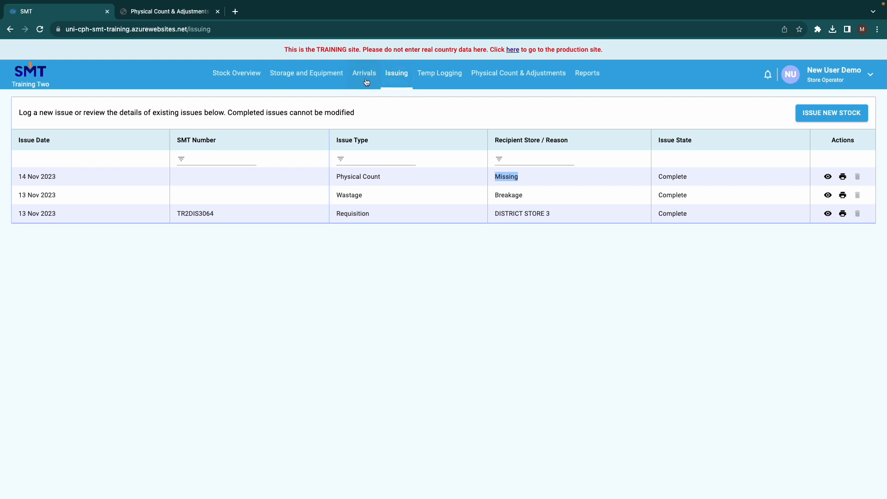
# View the issued stock details of the physical count entry through to its comments, and return to the issue list
pyautogui.click(828, 178)
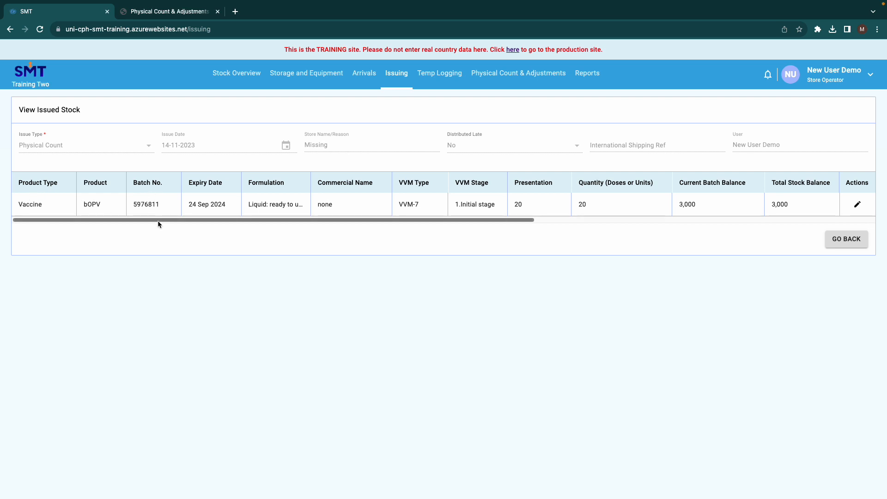
pyautogui.moveTo(158, 222); pyautogui.dragTo(544, 228)
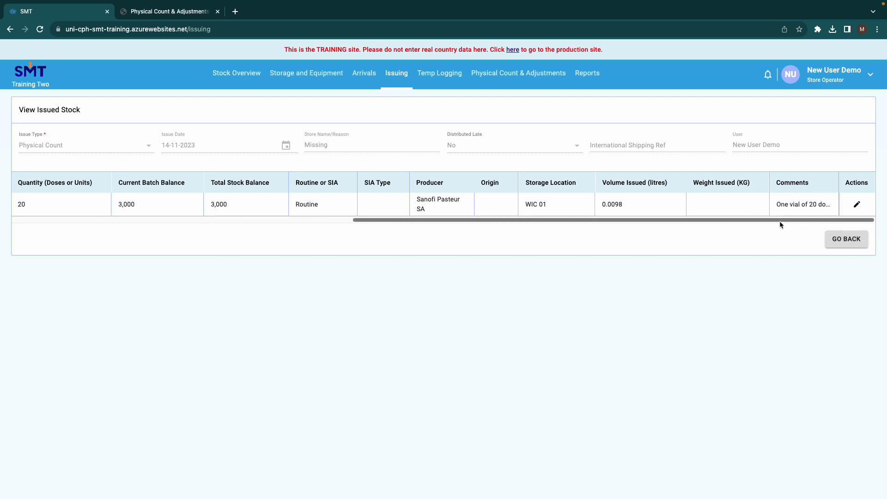
pyautogui.moveTo(735, 221); pyautogui.dragTo(426, 219)
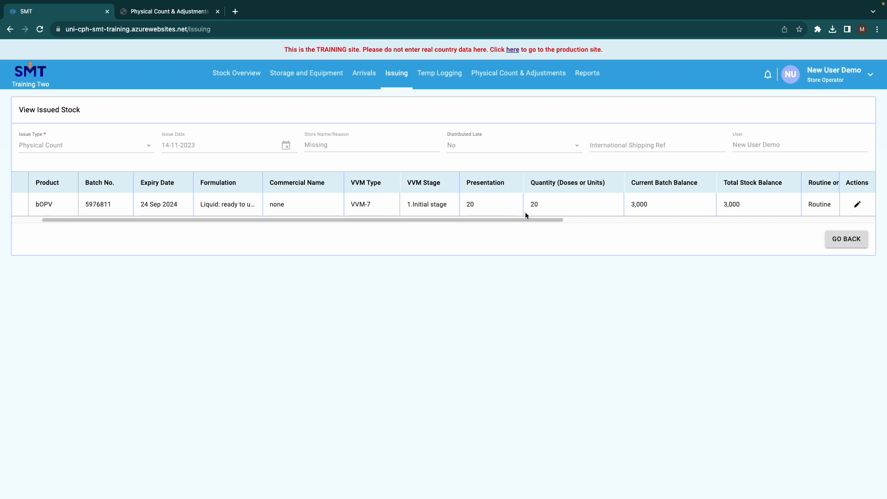
pyautogui.moveTo(527, 220); pyautogui.dragTo(450, 217)
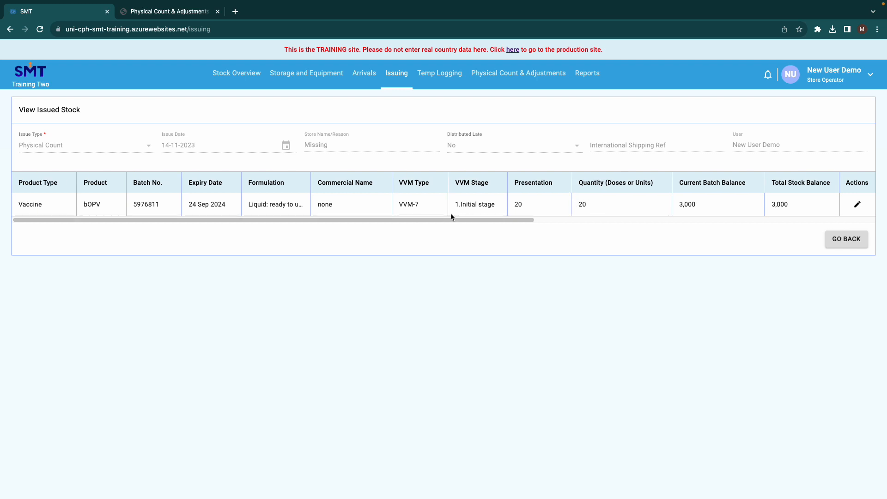
pyautogui.click(853, 238)
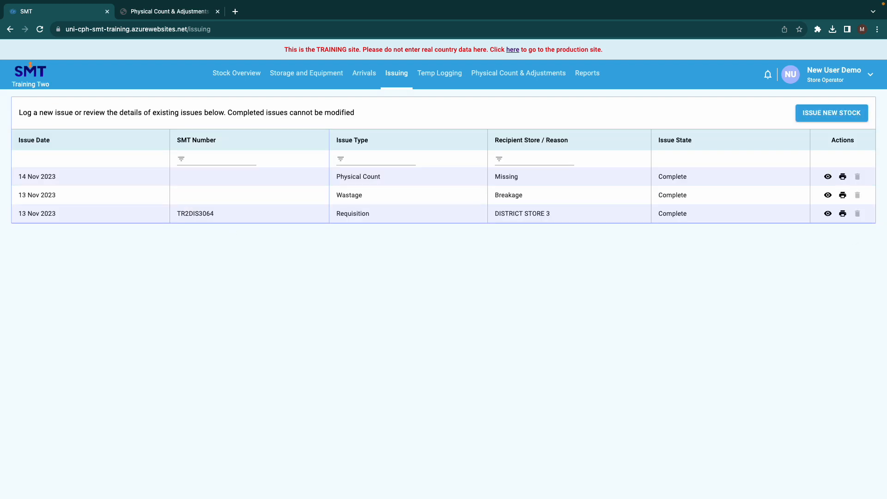